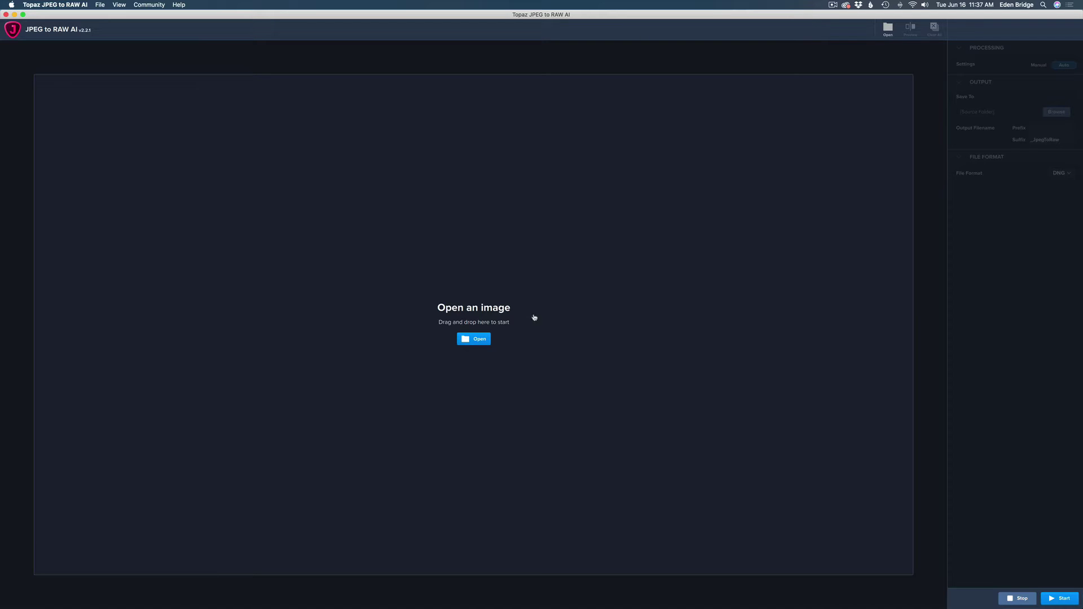
# Load brugge-5278796.jpg, guitar-1139397.jpg and ice-5266805.jpg from the Working With Stock Images folder
pyautogui.click(99, 4)
pyautogui.click(110, 16)
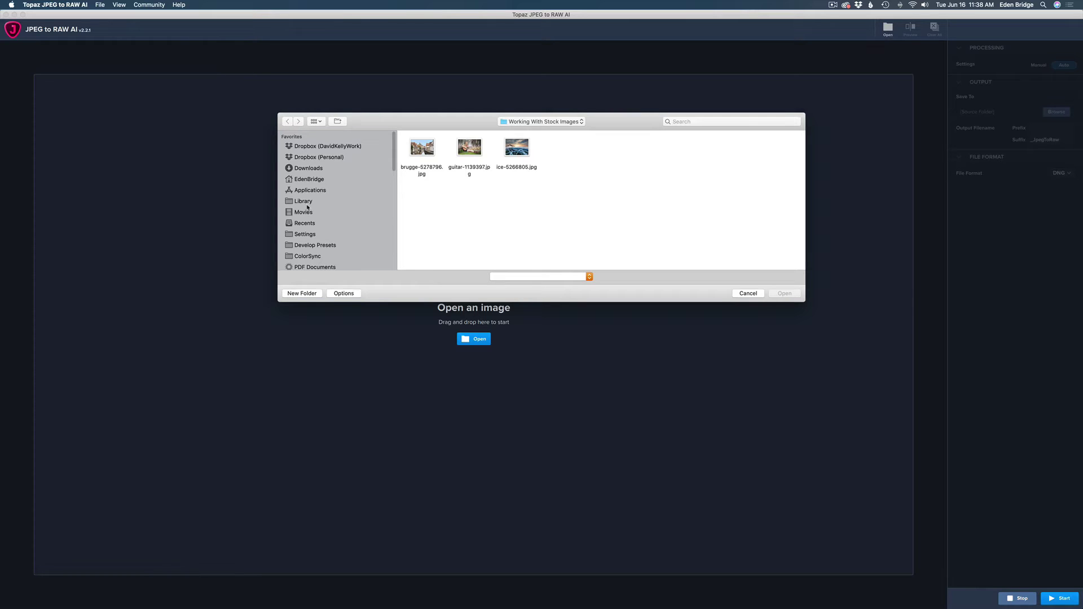
pyautogui.moveTo(547, 209); pyautogui.dragTo(419, 139)
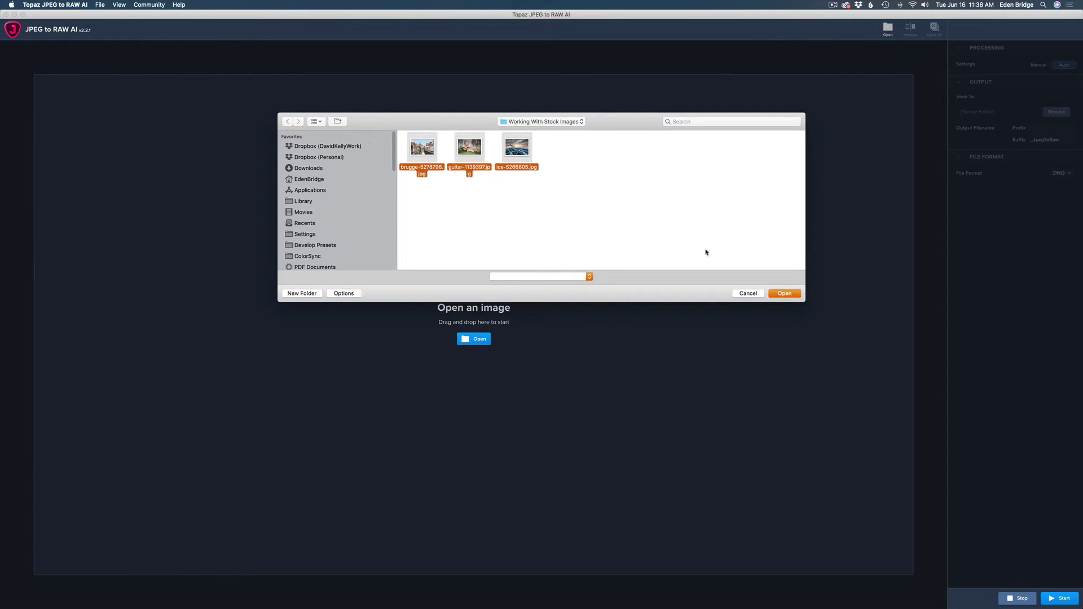
pyautogui.click(783, 293)
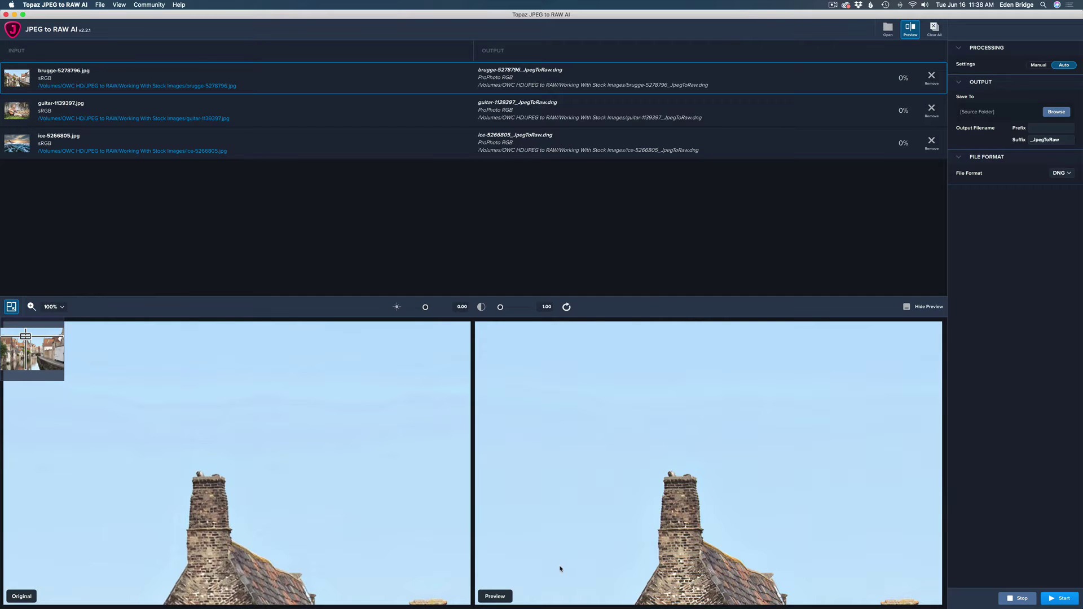
# Compare the original and processed previews of the brugge, guitar and ice images at 100% zoom
pyautogui.moveTo(258, 536); pyautogui.dragTo(237, 373)
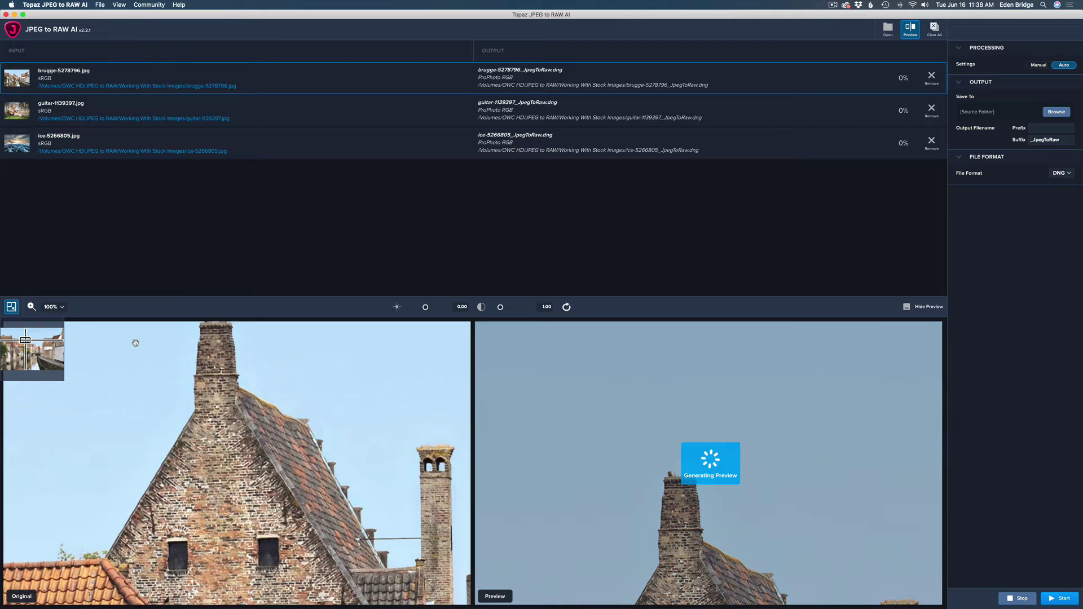
pyautogui.click(63, 310)
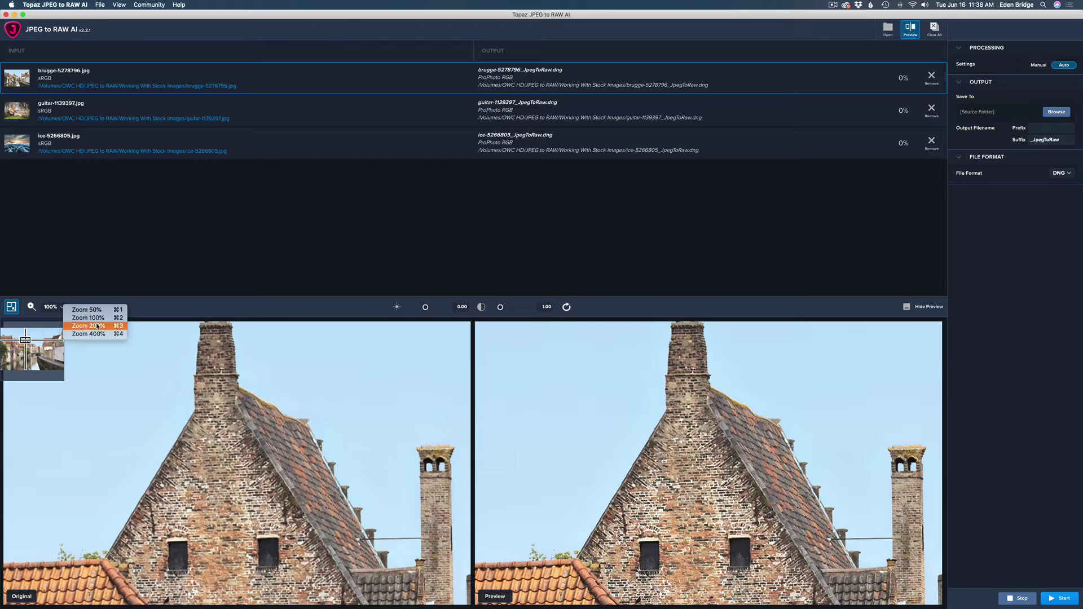
pyautogui.click(124, 376)
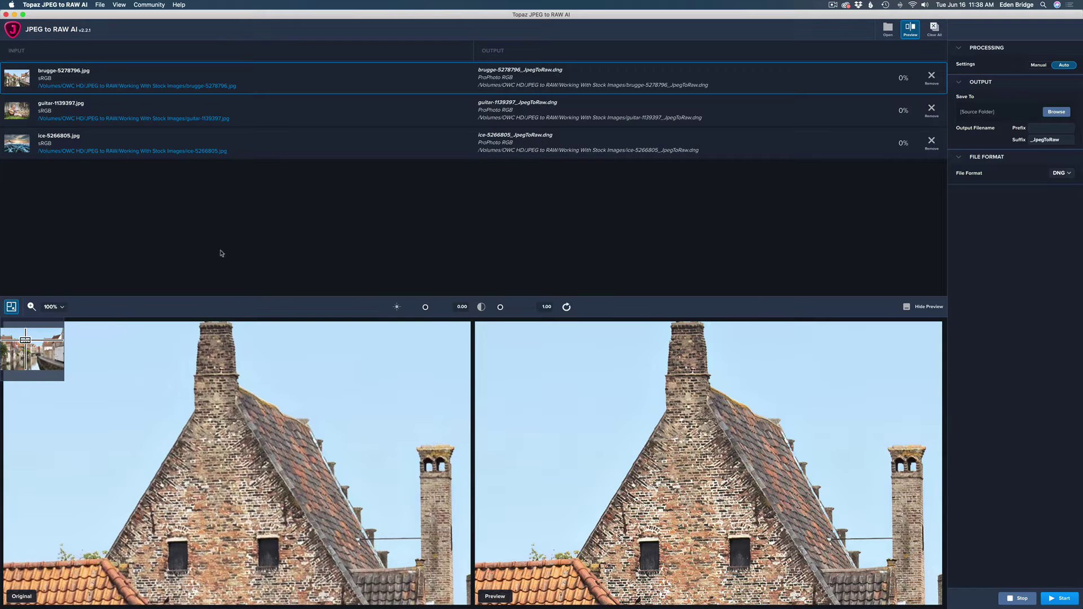
pyautogui.click(246, 116)
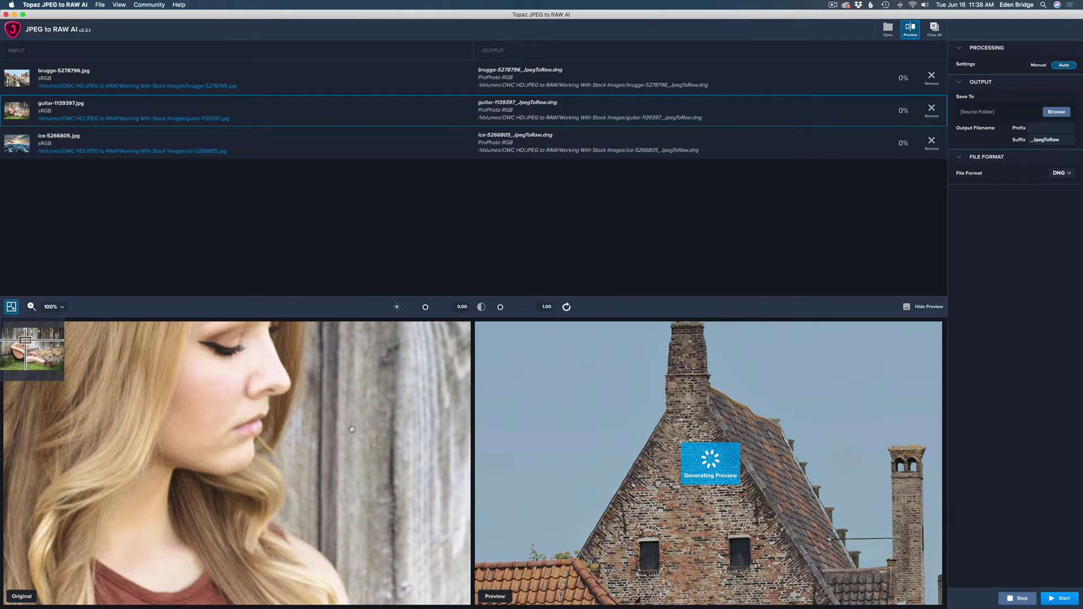
pyautogui.click(235, 150)
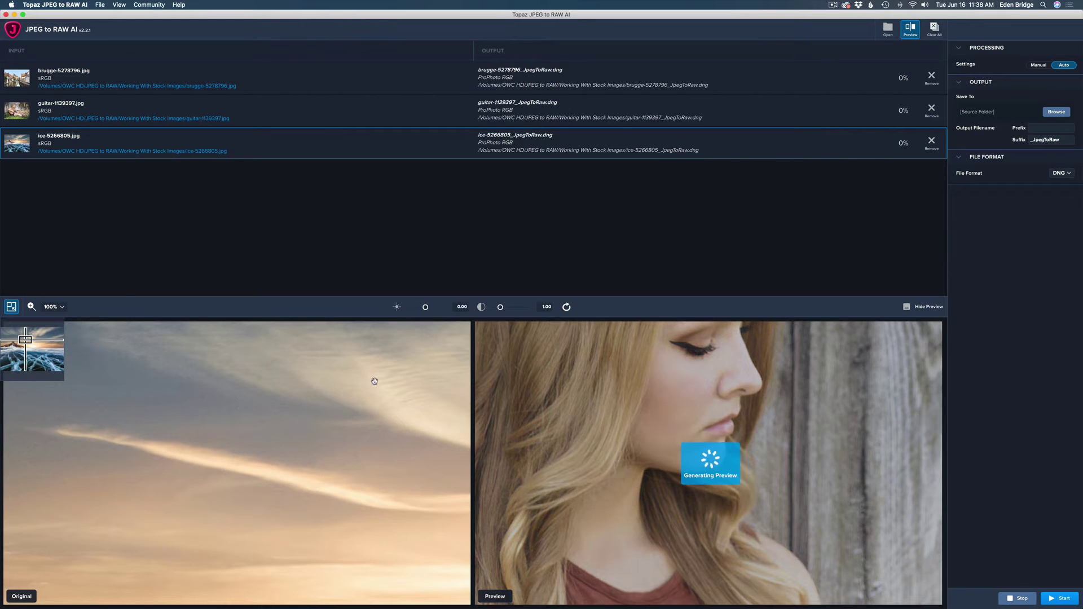
pyautogui.click(251, 83)
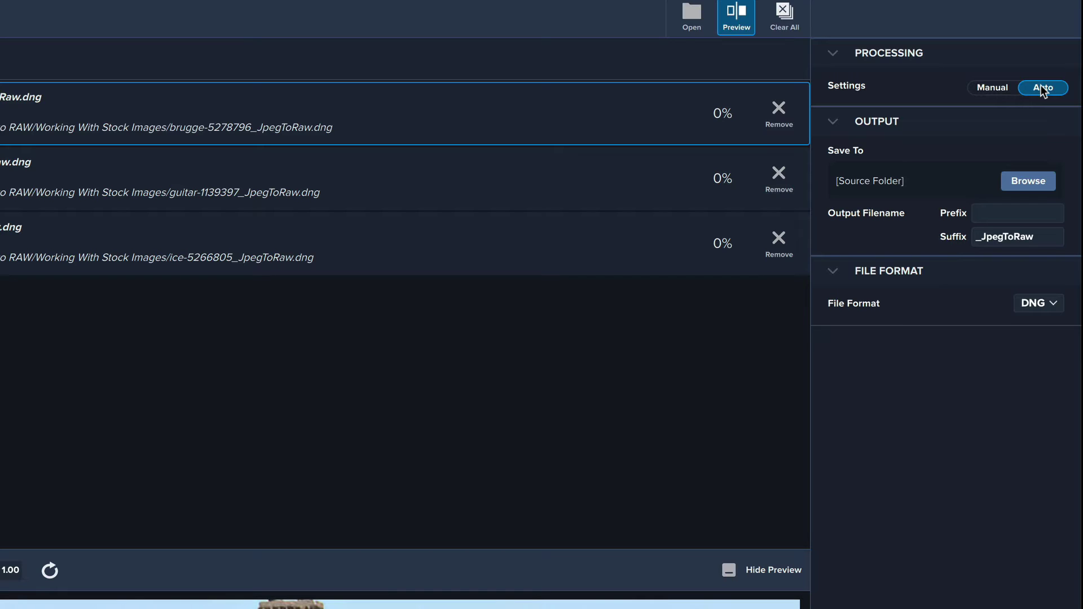
# Review the manual processing sliders and the output file format choices, and return the processing settings to Auto
pyautogui.click(991, 88)
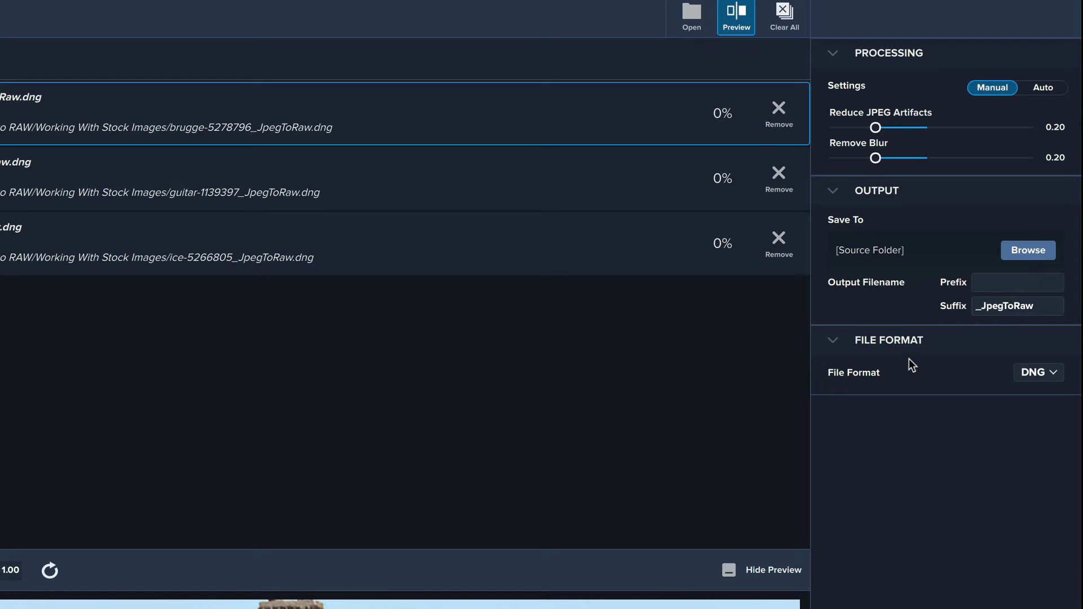
pyautogui.click(1052, 372)
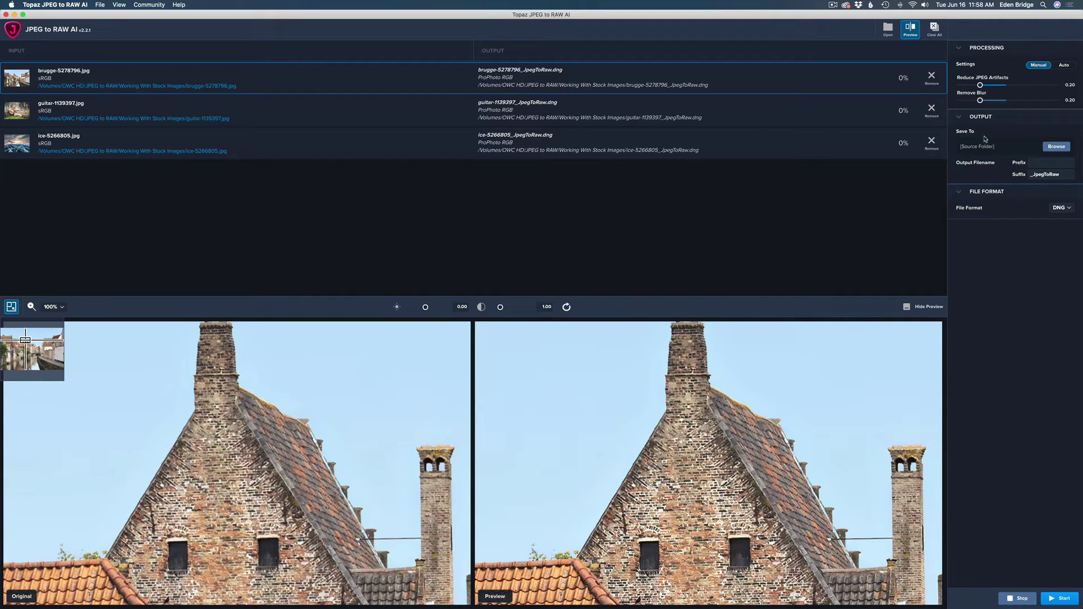
pyautogui.click(1065, 66)
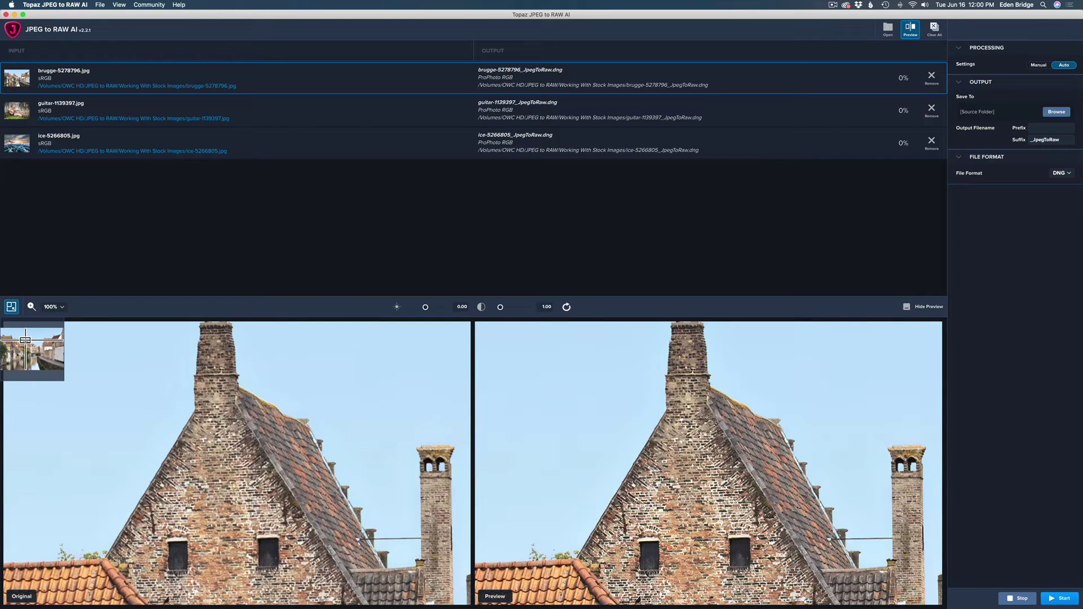
# Check the brugge preview around the rooftops and brick wall, and convert the three JPEGs to DNG with Auto processing
pyautogui.moveTo(26, 340)
pyautogui.mouseDown()
pyautogui.moveTo(37, 340)
pyautogui.moveTo(23, 353)
pyautogui.moveTo(31, 358)
pyautogui.moveTo(41, 346)
pyautogui.mouseUp()
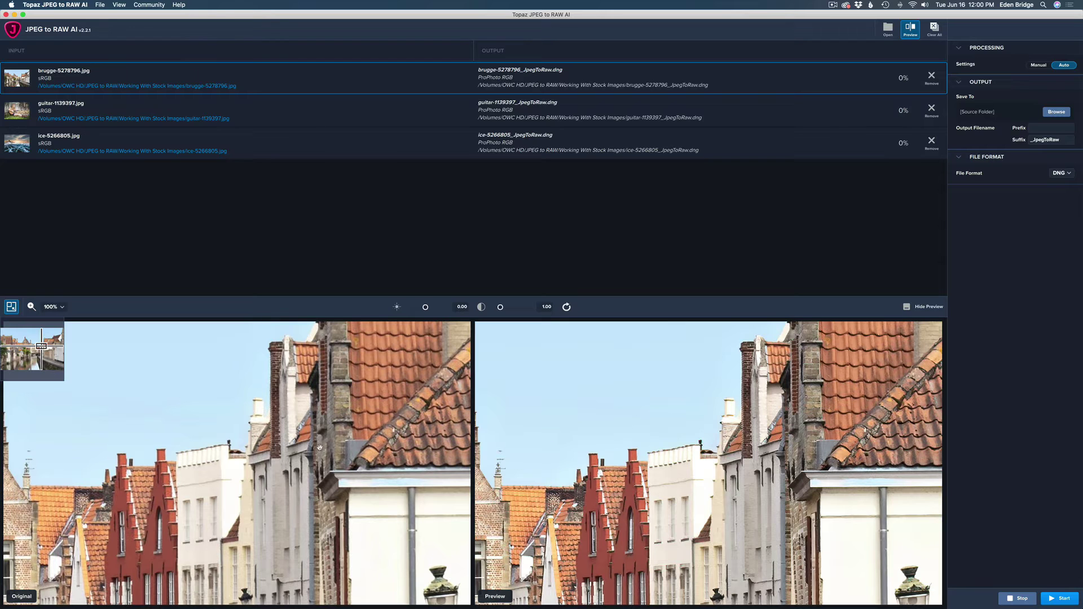
pyautogui.moveTo(264, 404); pyautogui.dragTo(153, 330)
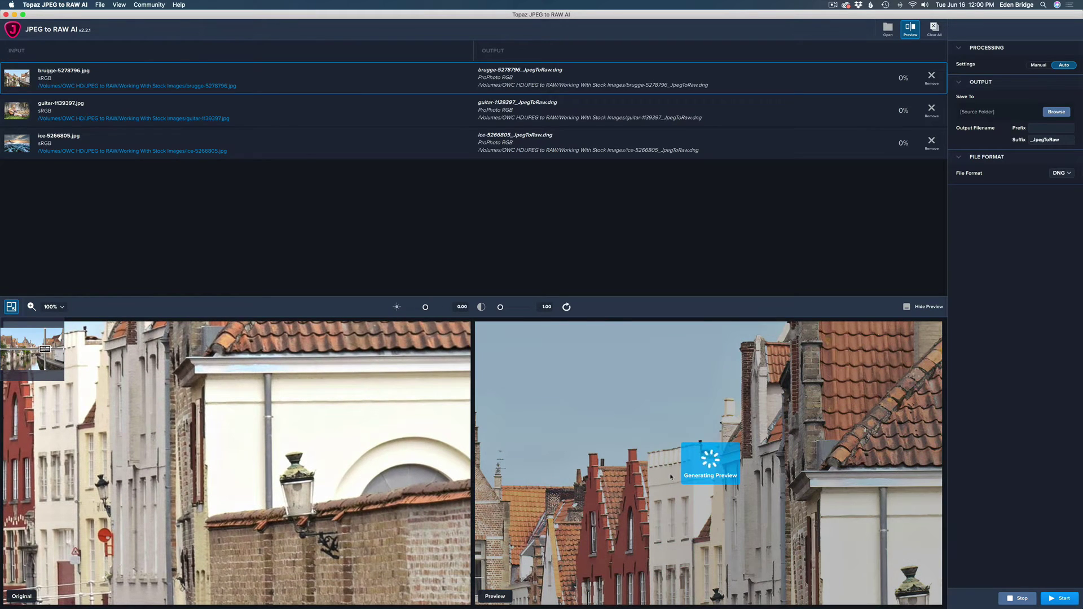
pyautogui.moveTo(381, 511); pyautogui.dragTo(314, 416)
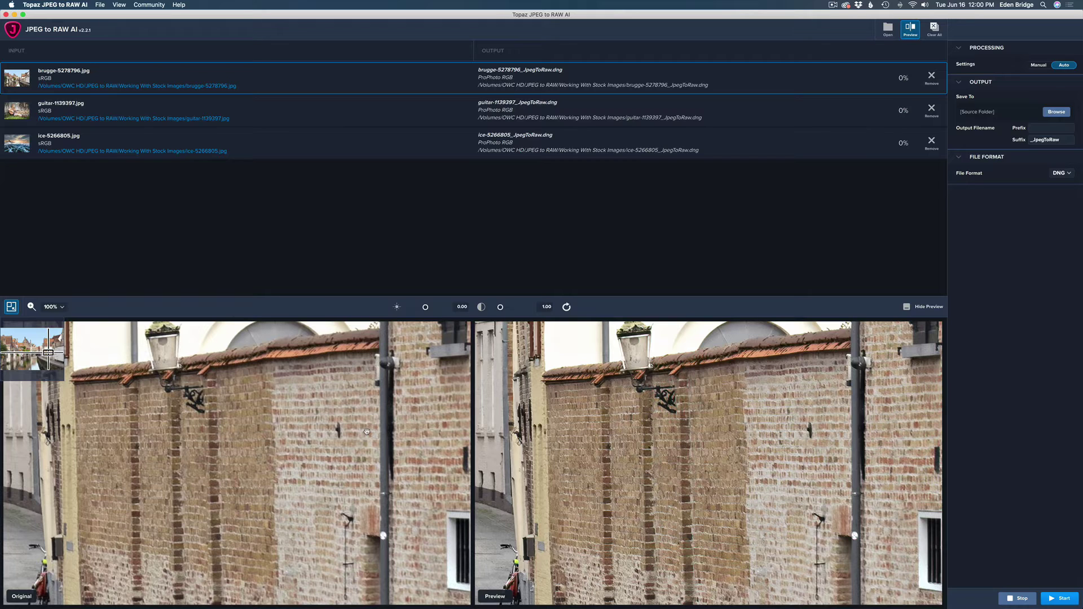
pyautogui.click(1055, 601)
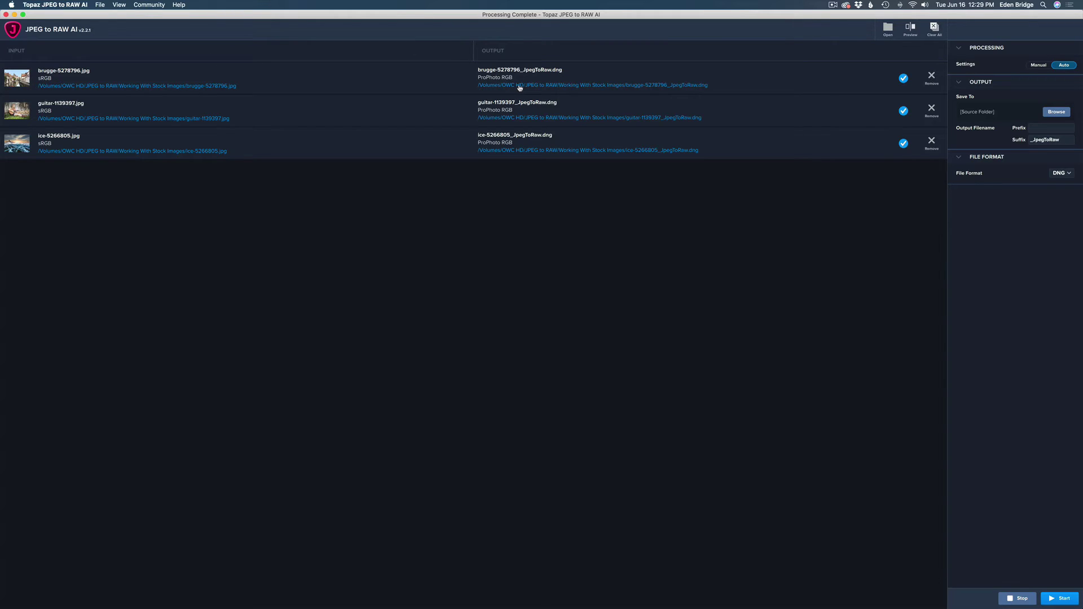
# Open the converted brugge DNG in Camera Raw and set exposure to -1.10, highlights to +9 and shadows to +21
pyautogui.click(590, 86)
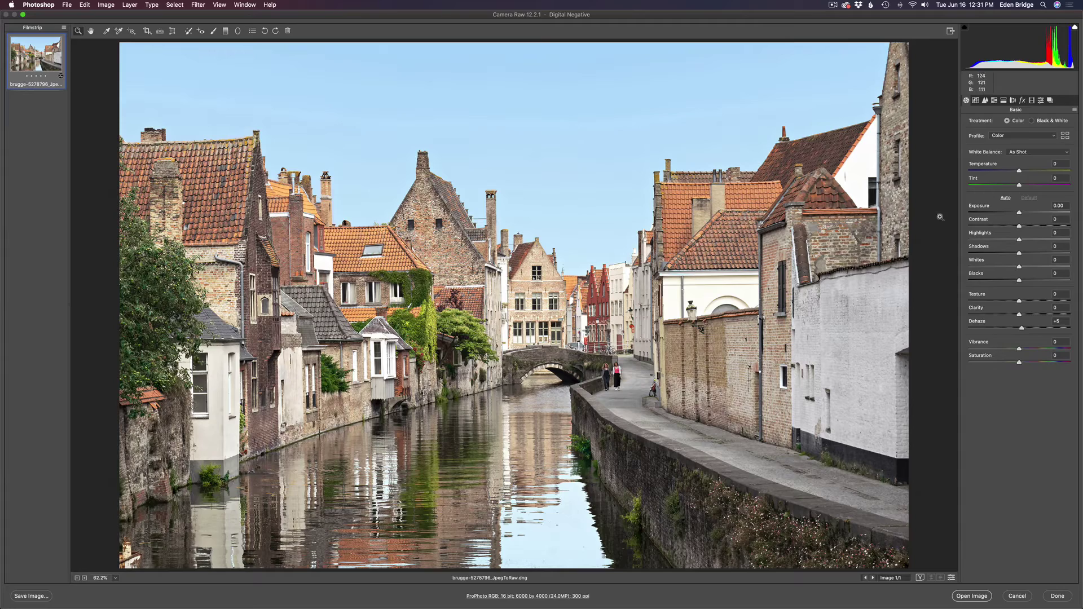
pyautogui.moveTo(1019, 214); pyautogui.dragTo(1009, 212)
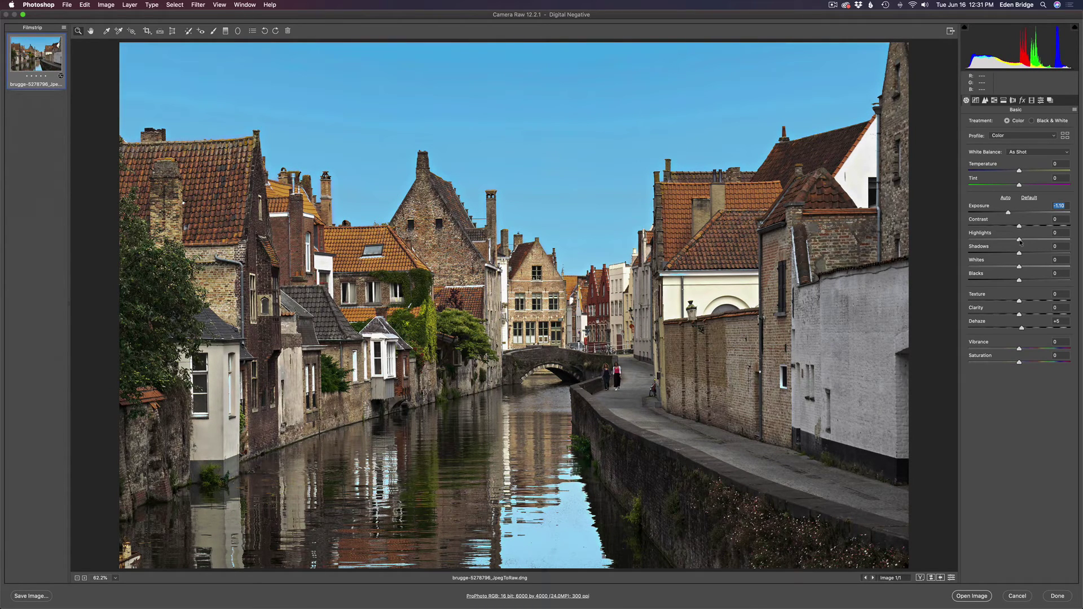
pyautogui.moveTo(1020, 241); pyautogui.dragTo(1025, 242)
pyautogui.moveTo(1020, 255); pyautogui.dragTo(1029, 259)
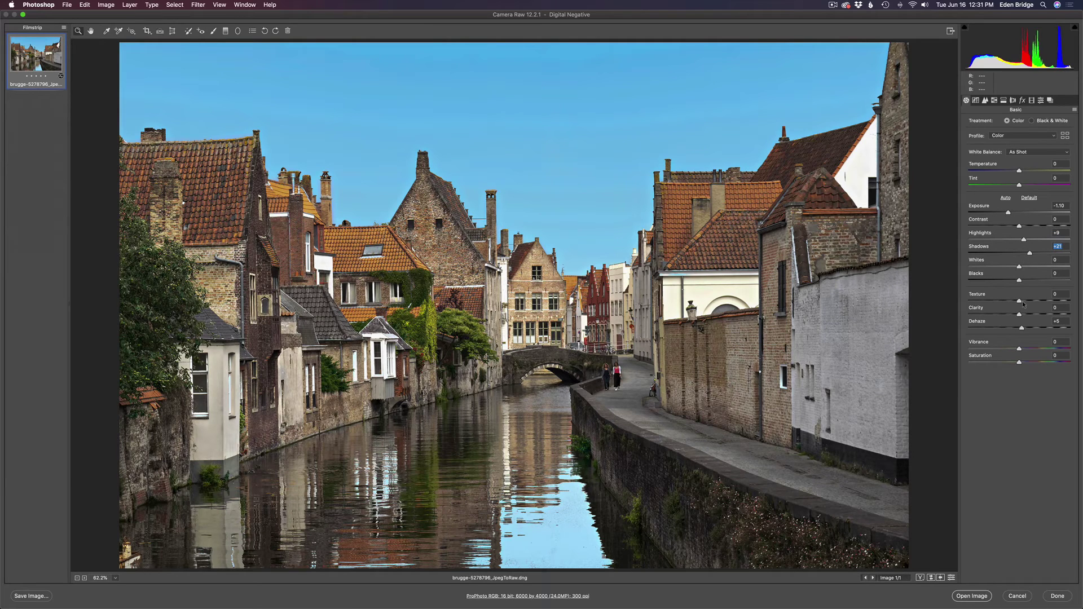
# Set the brugge image's texture to +21, clarity to +6 and vibrance to +26, and open it in Photoshop
pyautogui.moveTo(1018, 301)
pyautogui.mouseDown()
pyautogui.moveTo(1036, 301)
pyautogui.moveTo(1022, 315)
pyautogui.mouseUp()
pyautogui.moveTo(1019, 349); pyautogui.dragTo(1034, 352)
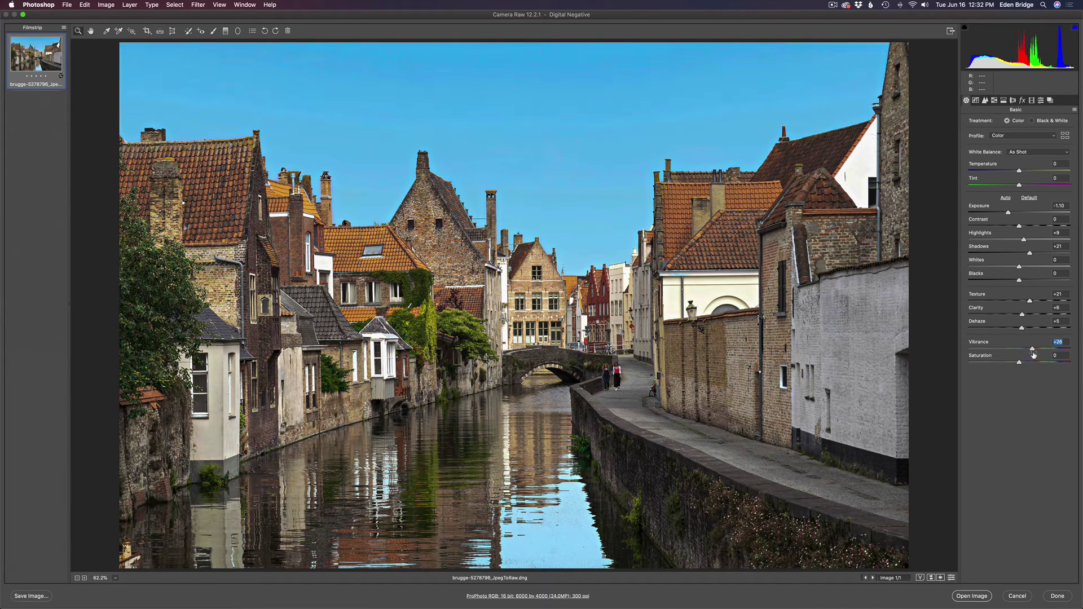
pyautogui.click(976, 599)
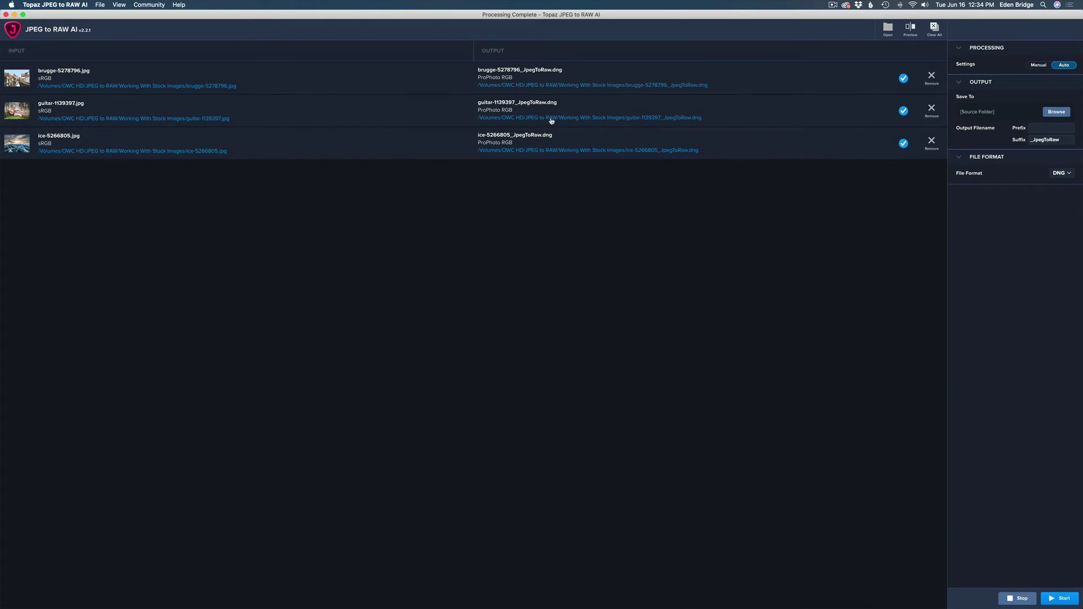
# Open the converted guitar DNG in Camera Raw and apply the Artistic 03 profile with an amount of 104
pyautogui.click(585, 120)
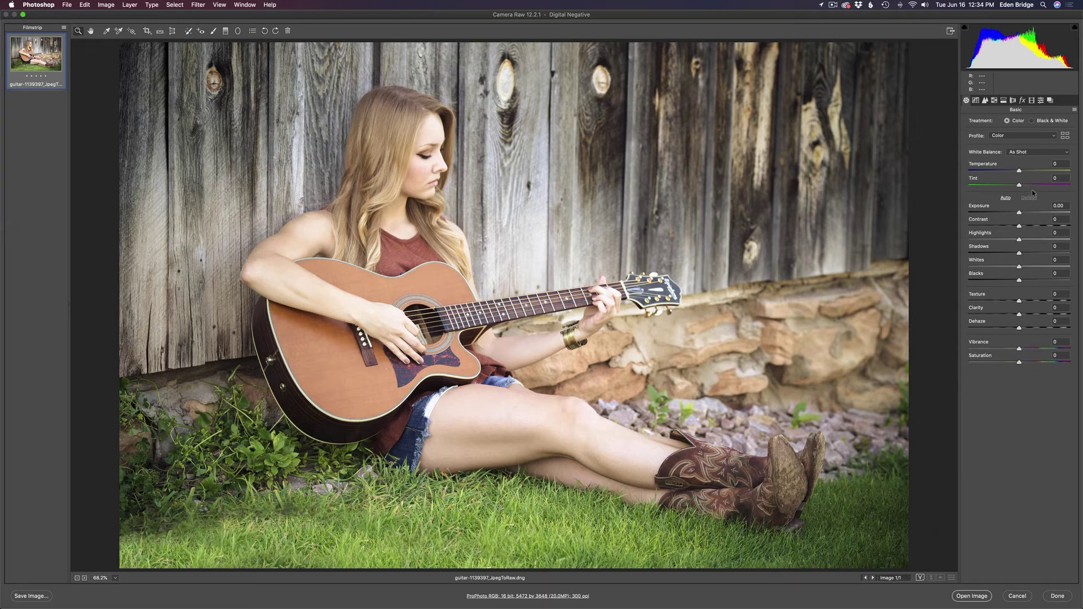
pyautogui.click(1065, 136)
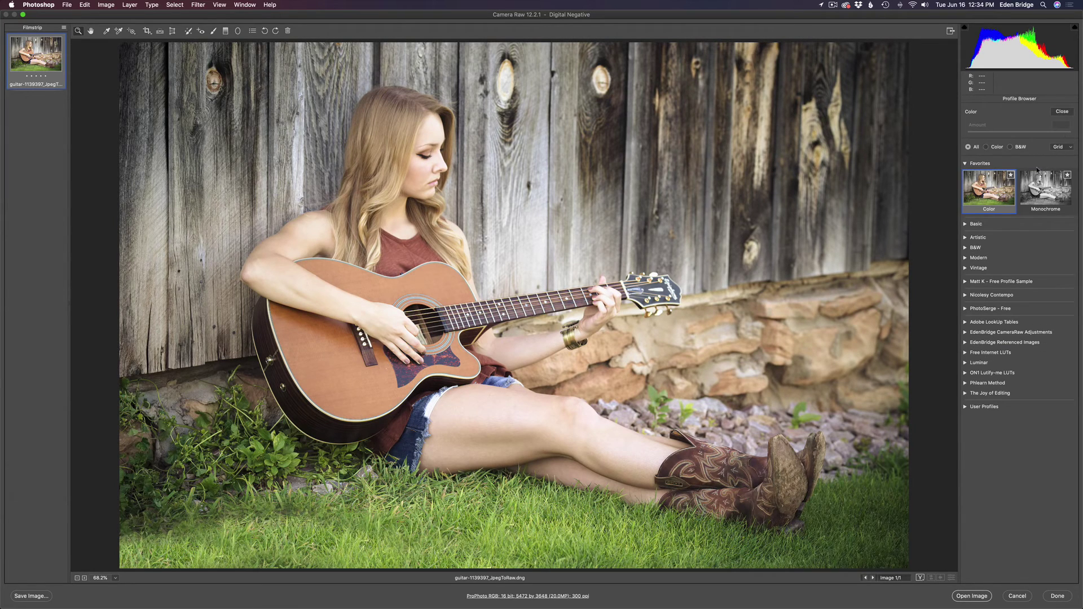
pyautogui.click(966, 237)
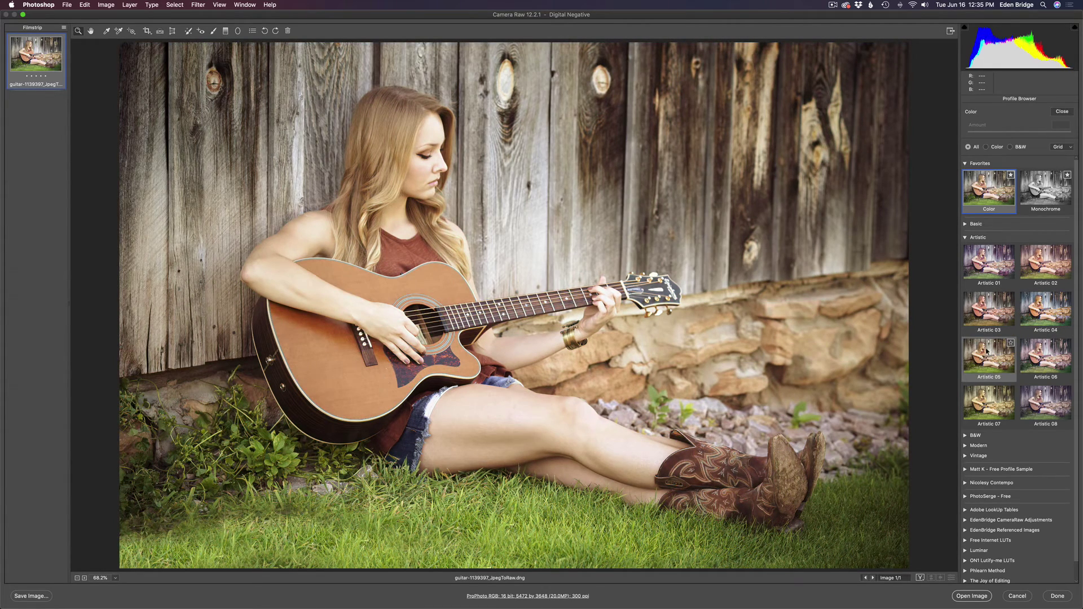
pyautogui.click(989, 319)
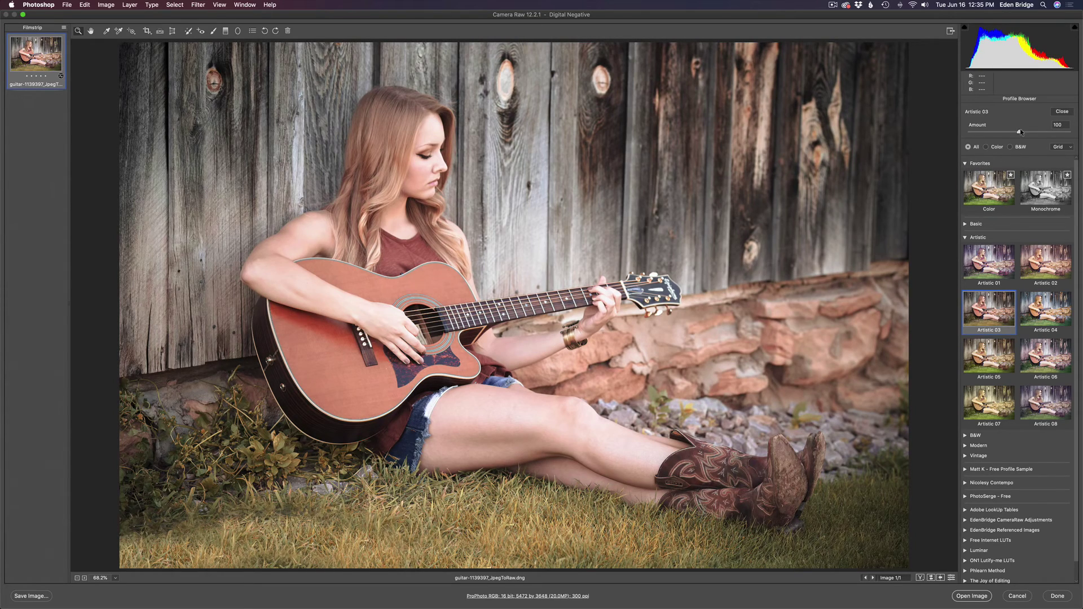
pyautogui.moveTo(1020, 132)
pyautogui.mouseDown()
pyautogui.moveTo(1072, 136)
pyautogui.moveTo(1010, 134)
pyautogui.moveTo(1022, 136)
pyautogui.mouseUp()
pyautogui.click(1062, 111)
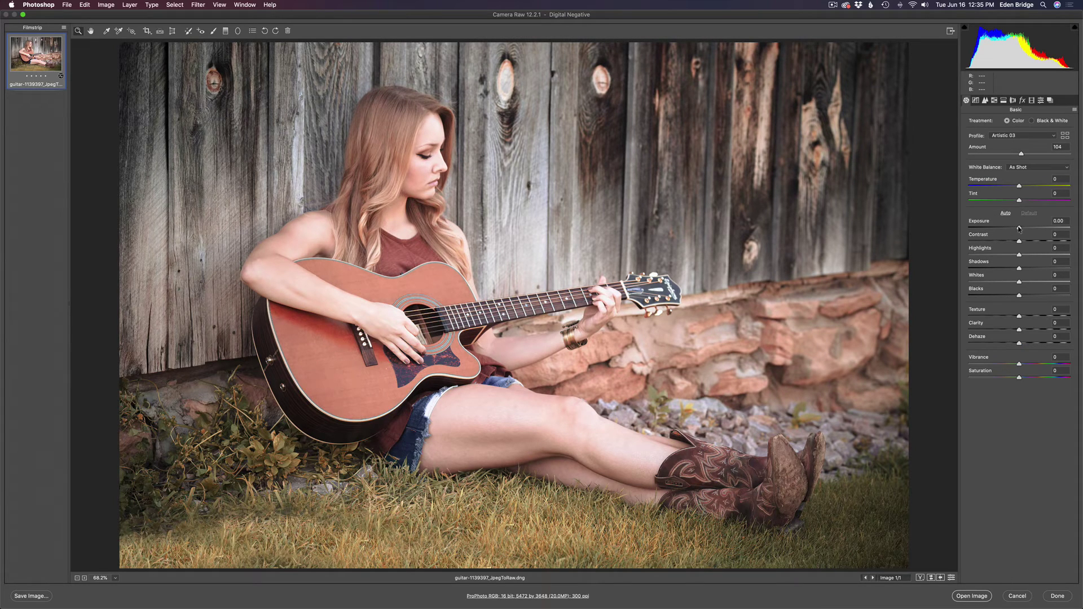
# Lower the guitar image's exposure to -1.15, fine-tune its contrast, and open it in Photoshop
pyautogui.moveTo(1020, 229); pyautogui.dragTo(1007, 226)
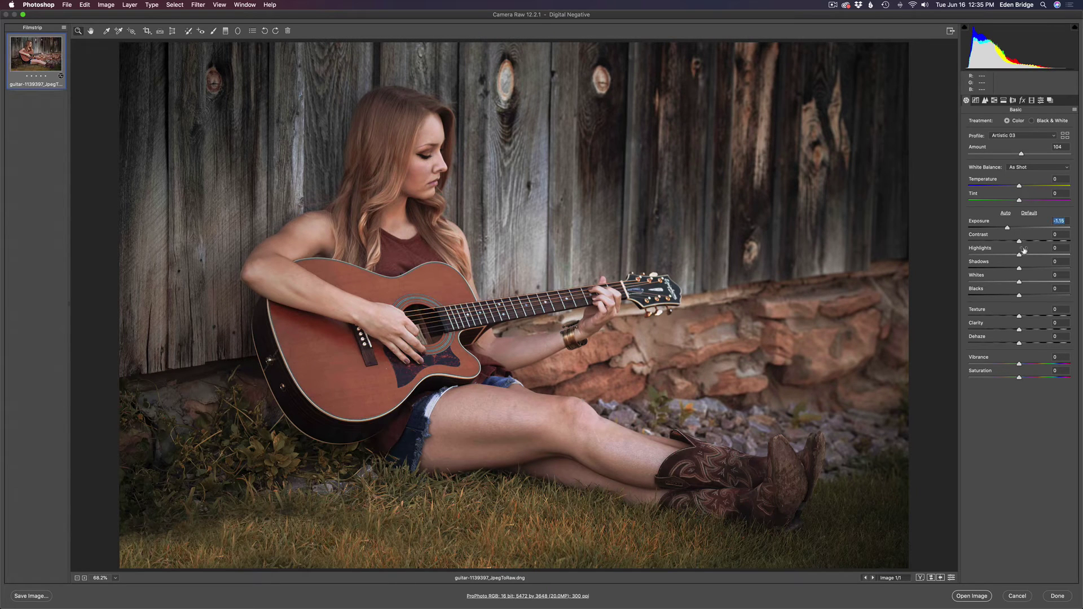
pyautogui.moveTo(1019, 241); pyautogui.dragTo(1017, 242)
pyautogui.moveTo(1016, 242)
pyautogui.mouseDown()
pyautogui.moveTo(1042, 269)
pyautogui.moveTo(995, 271)
pyautogui.moveTo(1025, 275)
pyautogui.moveTo(1021, 243)
pyautogui.mouseUp()
pyautogui.click(971, 597)
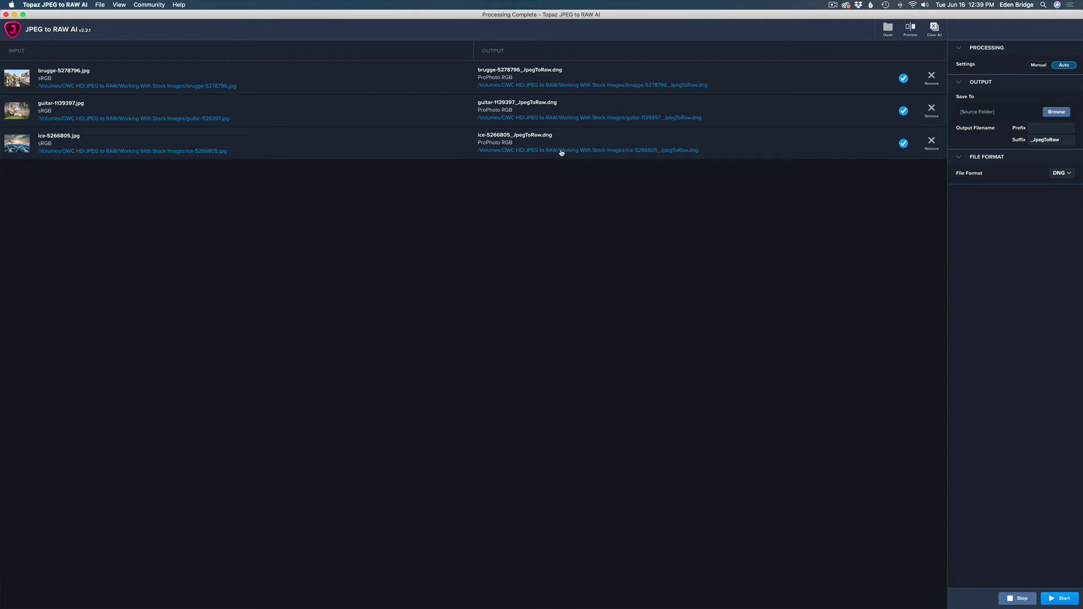
# Open the converted ice DNG in Camera Raw and set exposure to -0.80, contrast to -14, highlights to +18 and shadows to +23
pyautogui.click(561, 151)
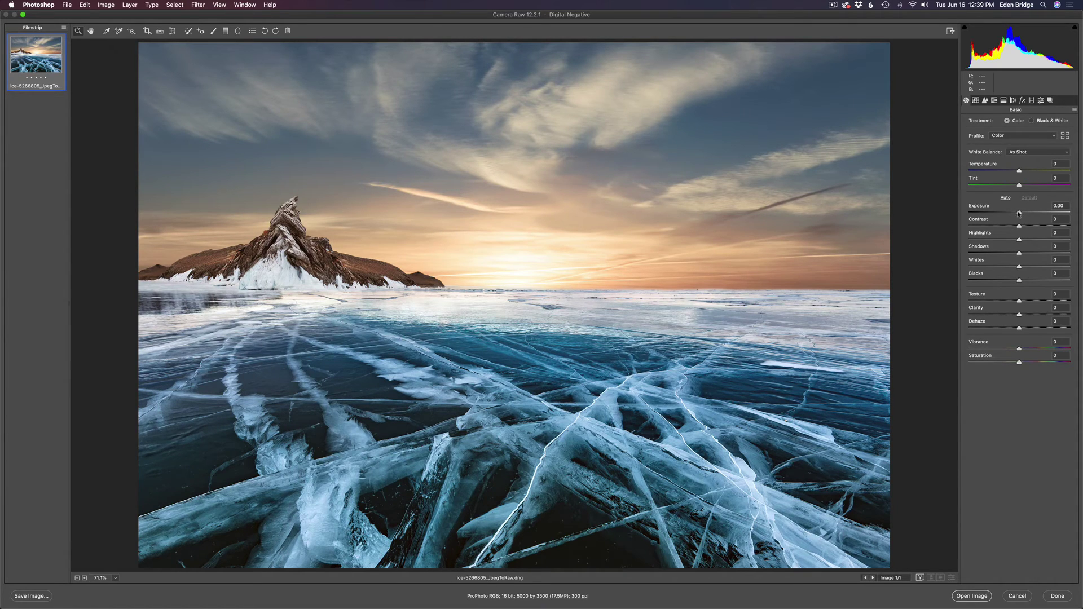
pyautogui.moveTo(1019, 214); pyautogui.dragTo(1011, 213)
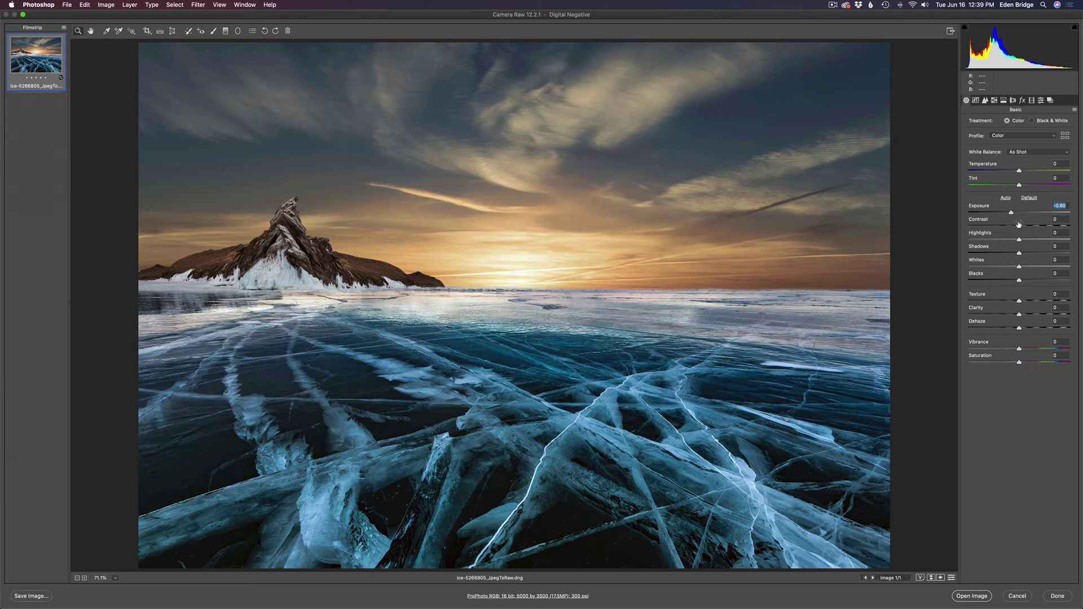
pyautogui.moveTo(1020, 227); pyautogui.dragTo(1078, 240)
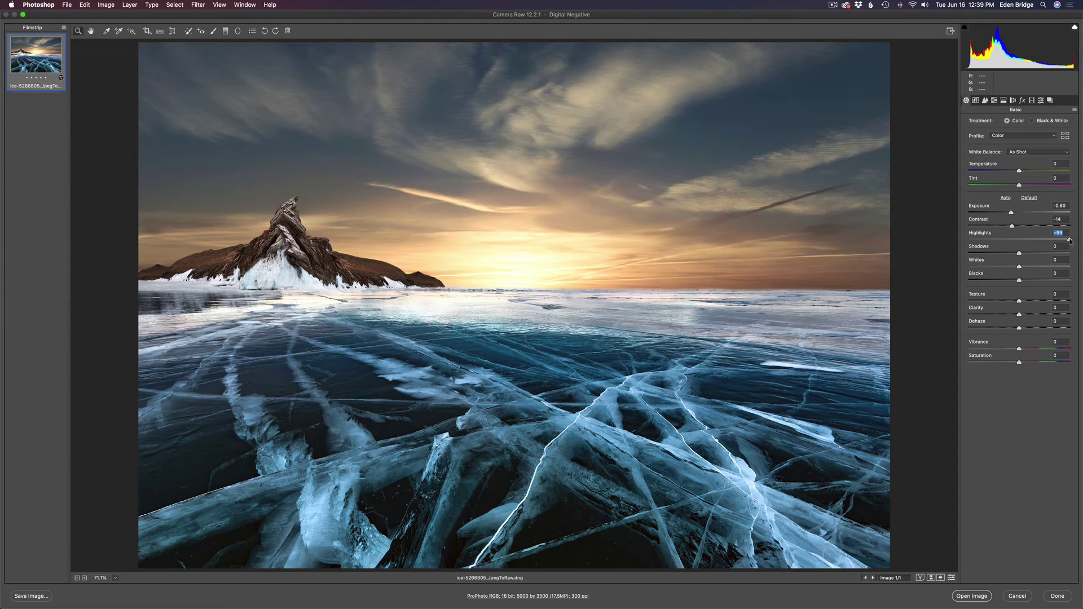
pyautogui.moveTo(1070, 242); pyautogui.dragTo(1030, 254)
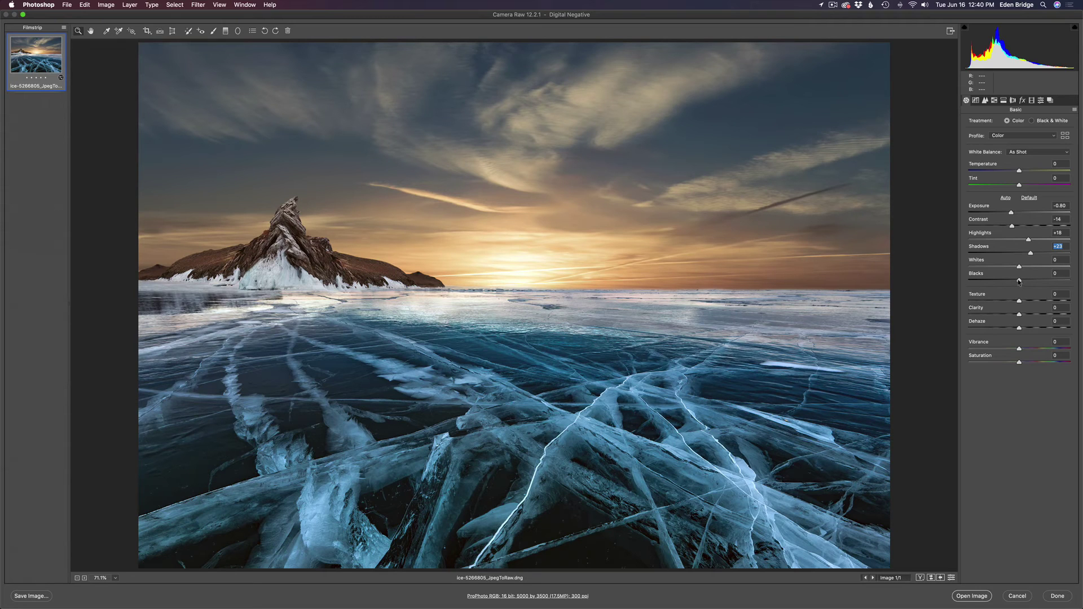
# Set the ice image's blacks to -13 and compare the edit with the default settings
pyautogui.moveTo(1019, 282); pyautogui.dragTo(1006, 280)
pyautogui.moveTo(1008, 281); pyautogui.dragTo(1013, 282)
pyautogui.click(951, 579)
pyautogui.click(951, 578)
# Set the ice image's texture to +12, clarity to +9 and vibrance to +13, keeping dehaze at 0
pyautogui.moveTo(1019, 301)
pyautogui.mouseDown()
pyautogui.moveTo(1044, 304)
pyautogui.moveTo(1028, 305)
pyautogui.mouseUp()
pyautogui.moveTo(1027, 302); pyautogui.dragTo(1025, 316)
pyautogui.press('Tab')
pyautogui.moveTo(1020, 329); pyautogui.dragTo(1018, 330)
pyautogui.doubleClick(1019, 329)
pyautogui.moveTo(1019, 350)
pyautogui.mouseDown()
pyautogui.moveTo(1043, 351)
pyautogui.moveTo(1026, 350)
pyautogui.mouseUp()
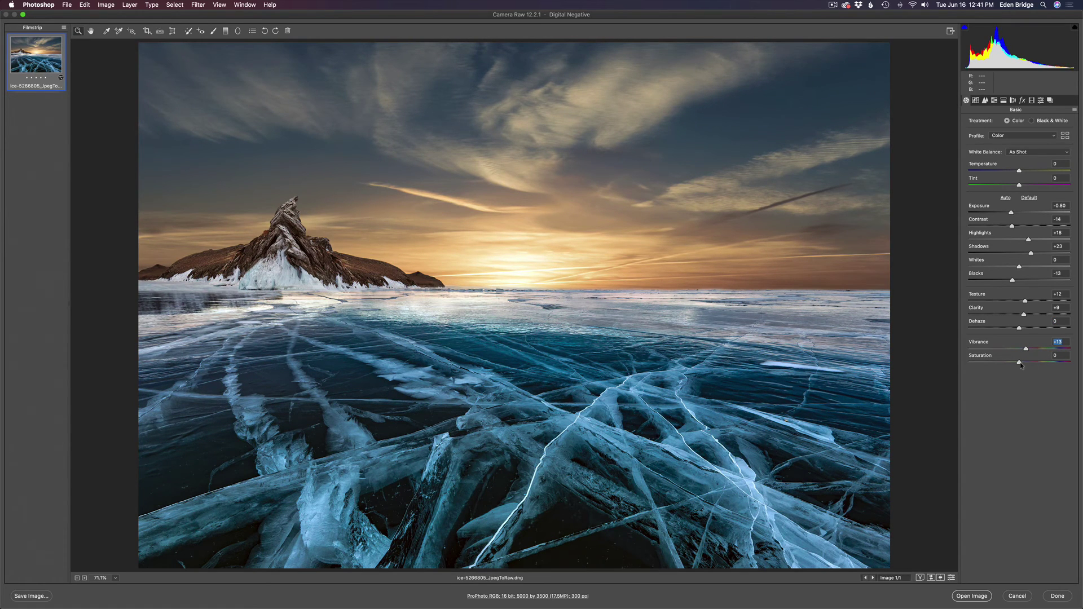
# Raise the ice image's saturation to +9 and cool its white balance temperature to -13
pyautogui.moveTo(1019, 363); pyautogui.dragTo(1023, 364)
pyautogui.moveTo(1020, 172); pyautogui.dragTo(1012, 171)
pyautogui.moveTo(1014, 172); pyautogui.dragTo(1014, 172)
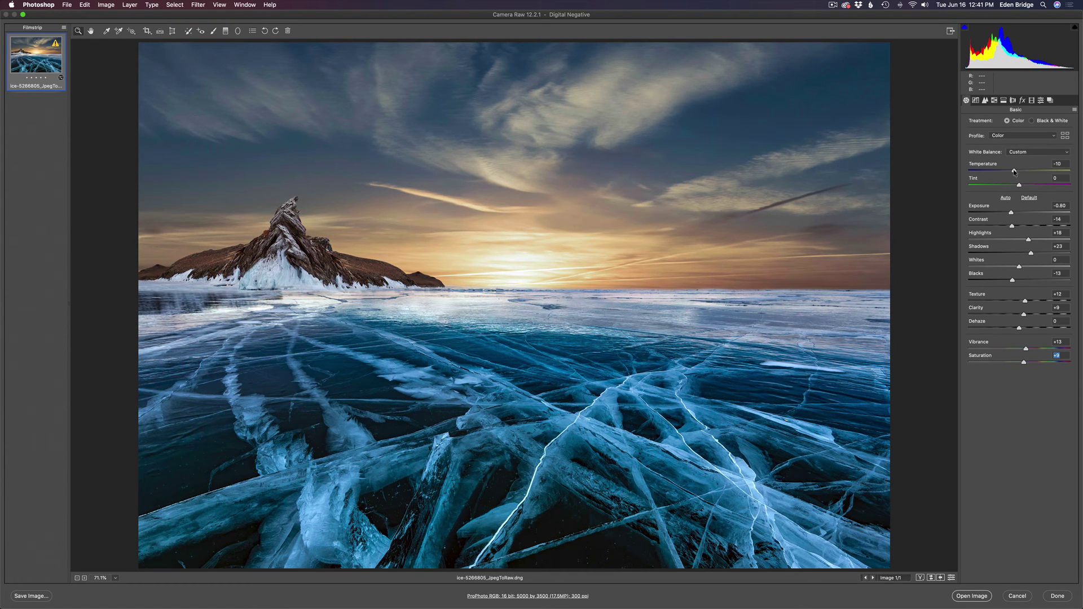
pyautogui.moveTo(1014, 171); pyautogui.dragTo(1013, 172)
pyautogui.moveTo(1013, 172); pyautogui.dragTo(1013, 172)
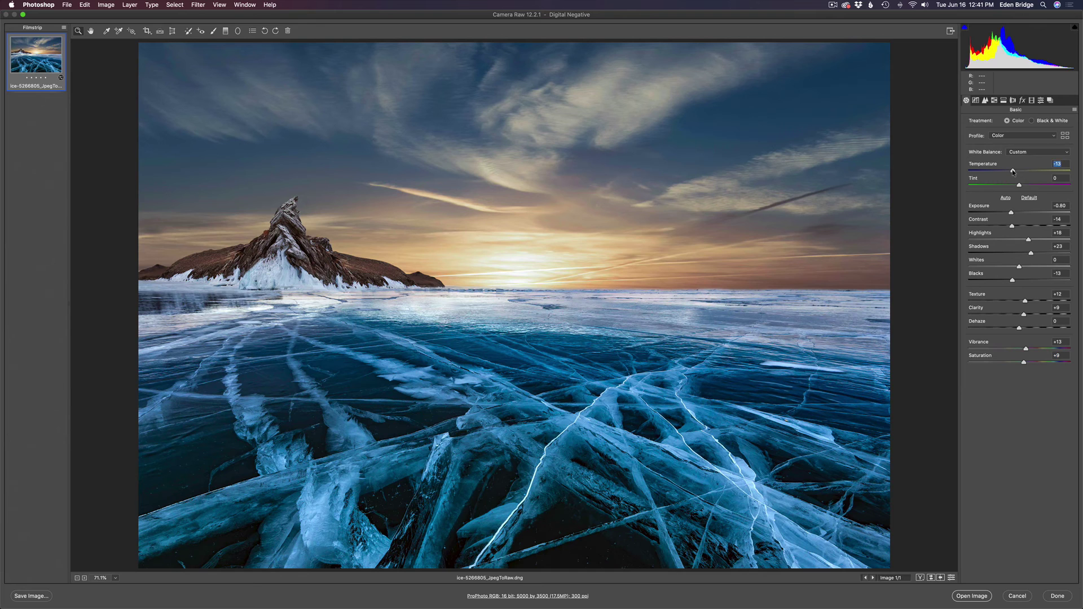
# Compare the finished ice edit with its default settings and open the image in Photoshop
pyautogui.click(951, 577)
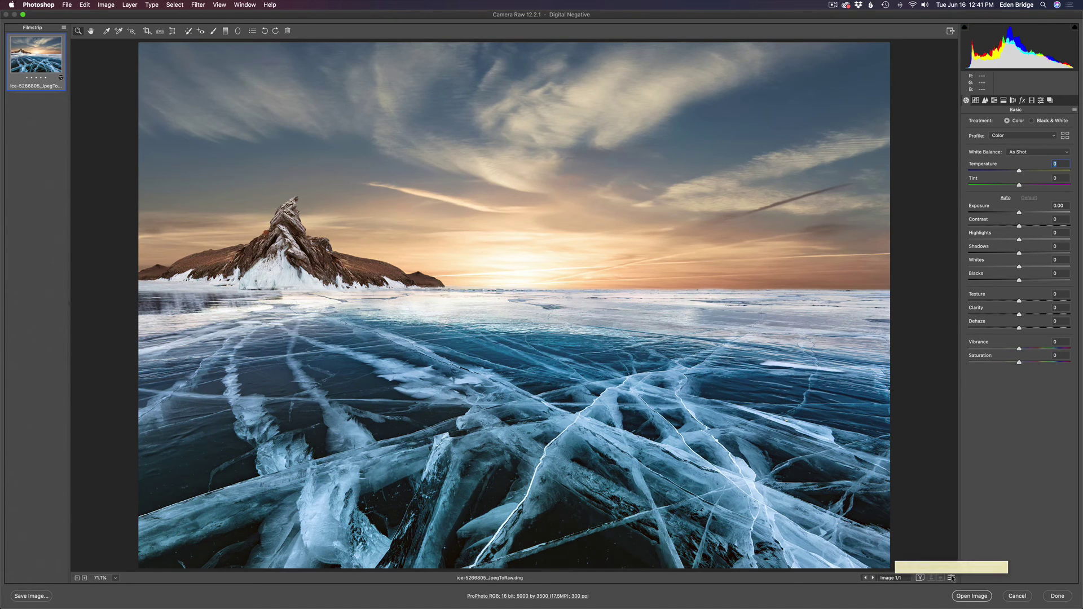
pyautogui.click(951, 577)
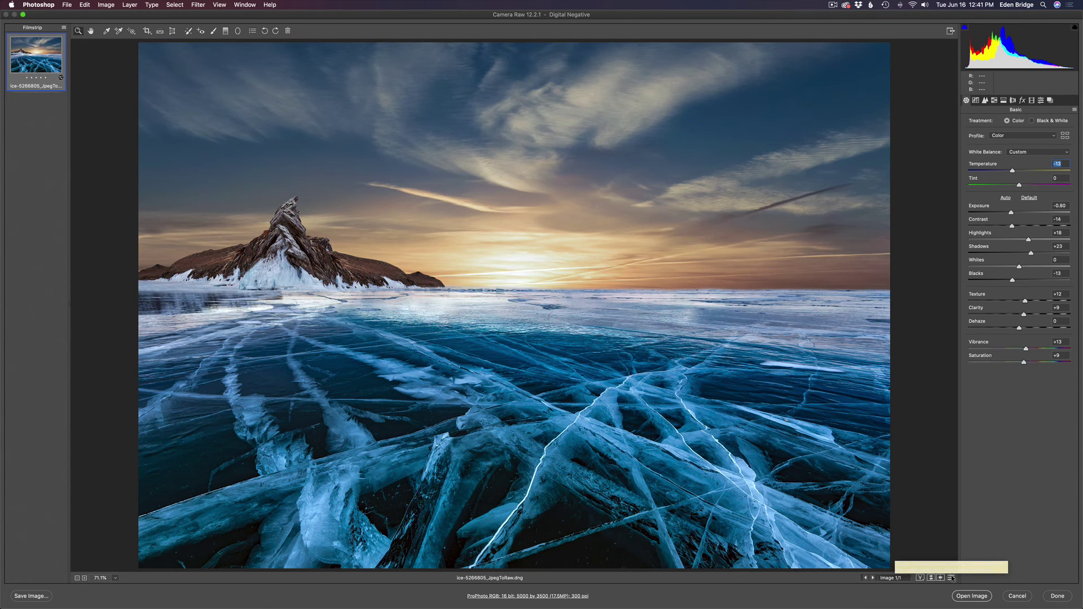
pyautogui.click(972, 595)
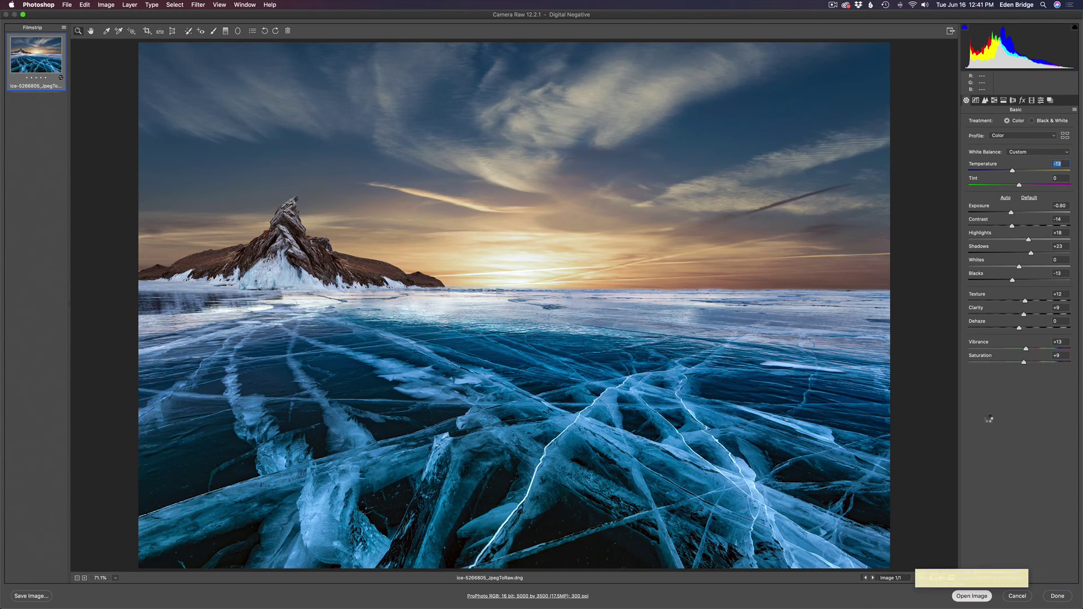